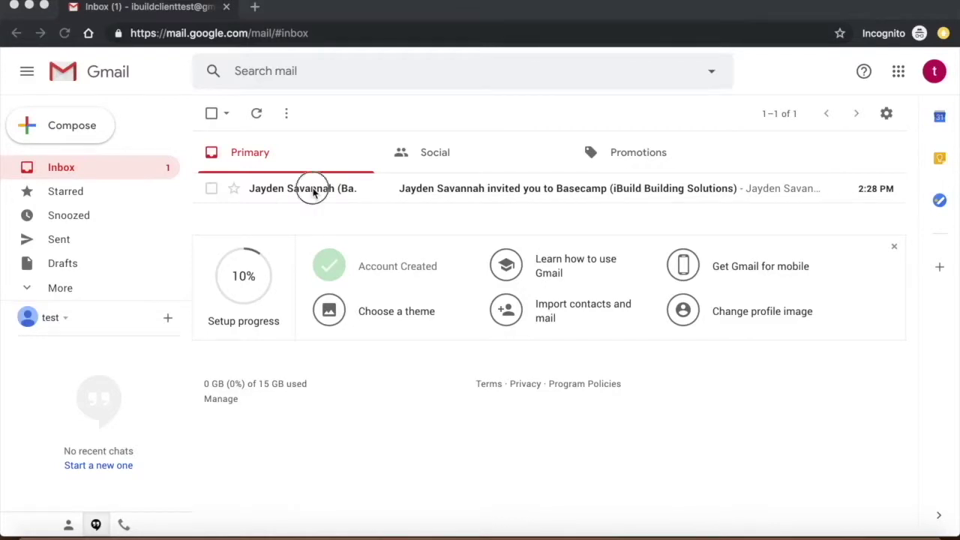
Open the Basecamp invitation email in the Gmail inbox and follow its join link.
left_click(305, 192)
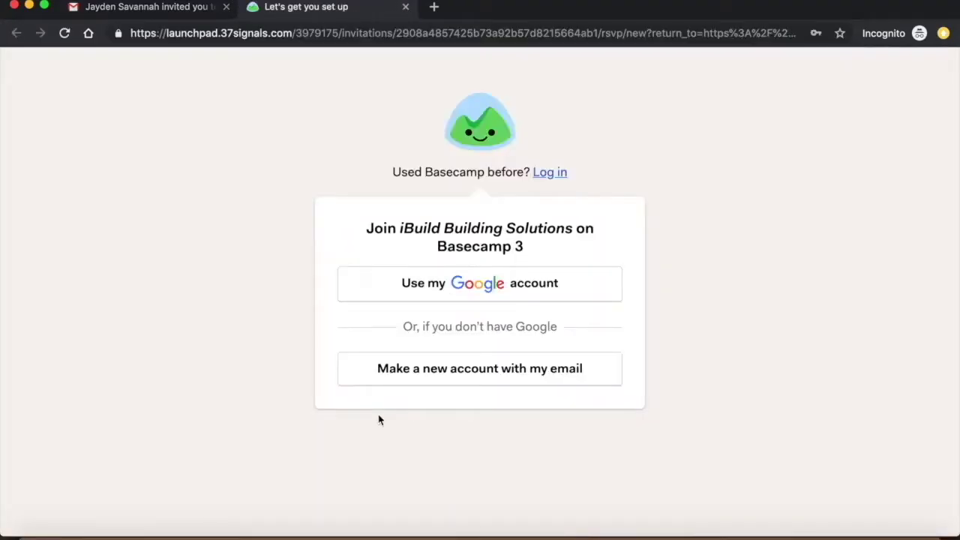
Create a new Basecamp account with the invited email, entering and confirming a password.
left_click(433, 375)
scroll(432, 375, "down", 1)
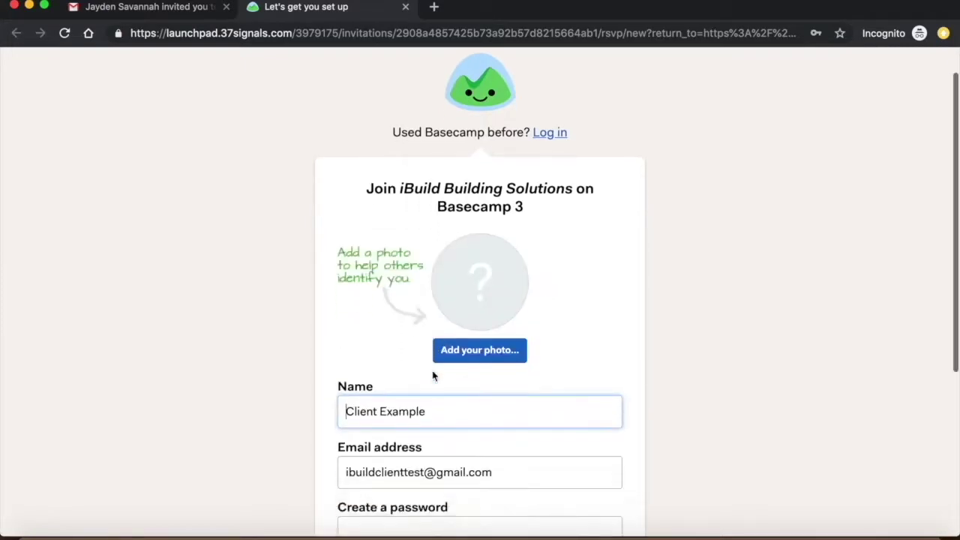
scroll(432, 375, "down", 5)
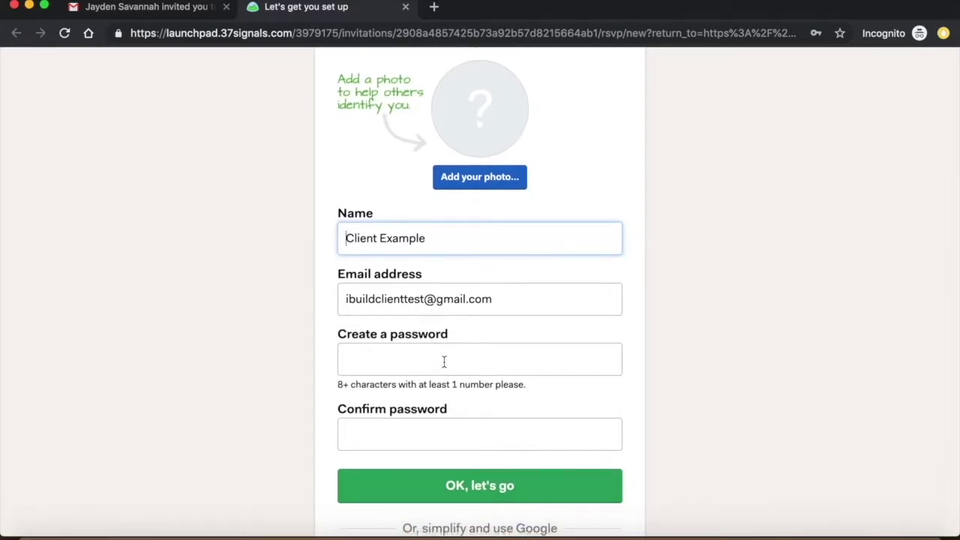
left_click(444, 361)
type("•••••")
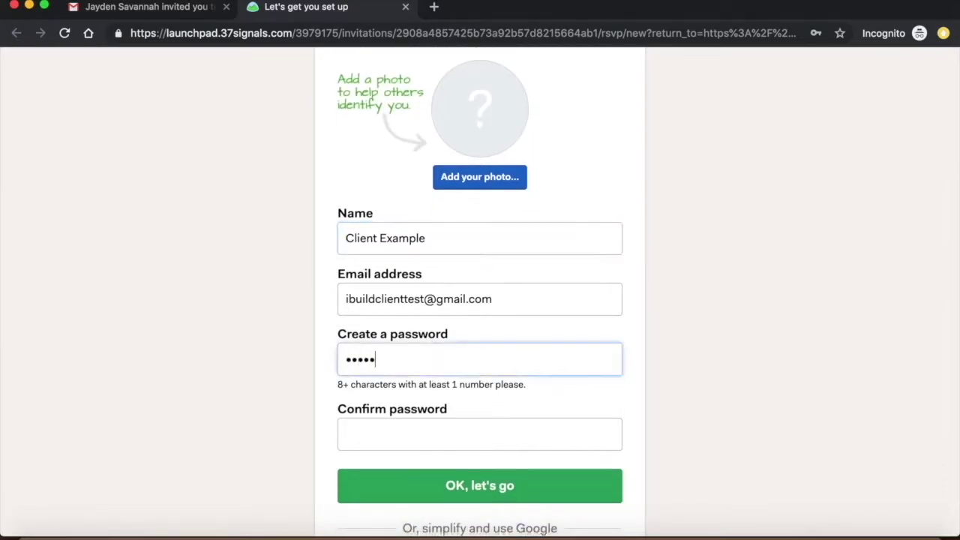
type("••••••")
left_click(428, 438)
type("•")
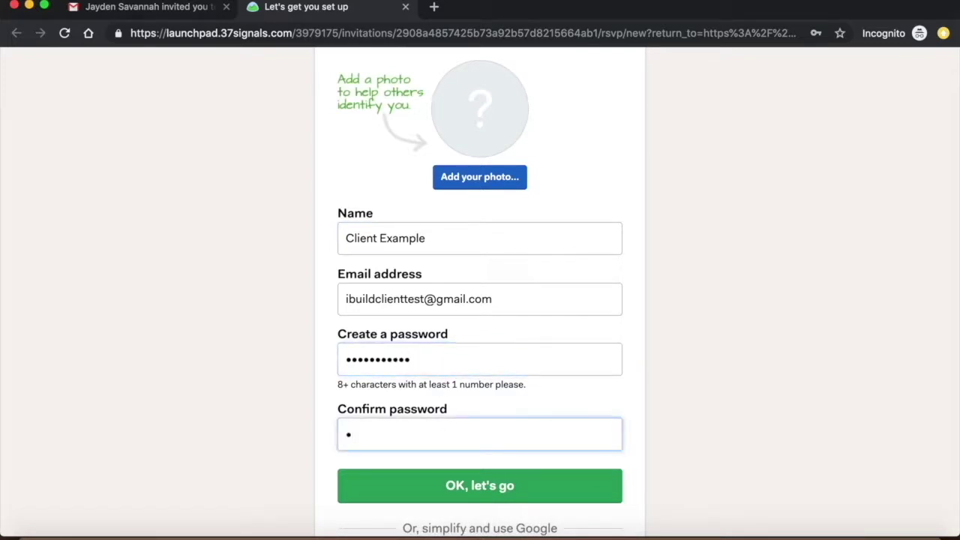
type("••••••••••")
scroll(488, 485, "down", 2)
scroll(489, 485, "up", 2)
left_click(466, 469)
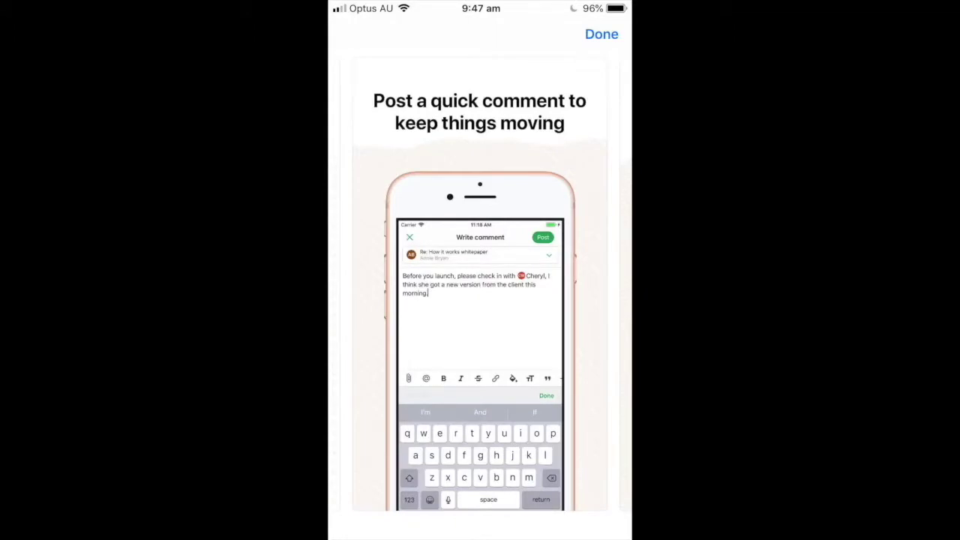
Close the app screenshot preview to reach the iBuild Building Solutions home page.
left_click(602, 34)
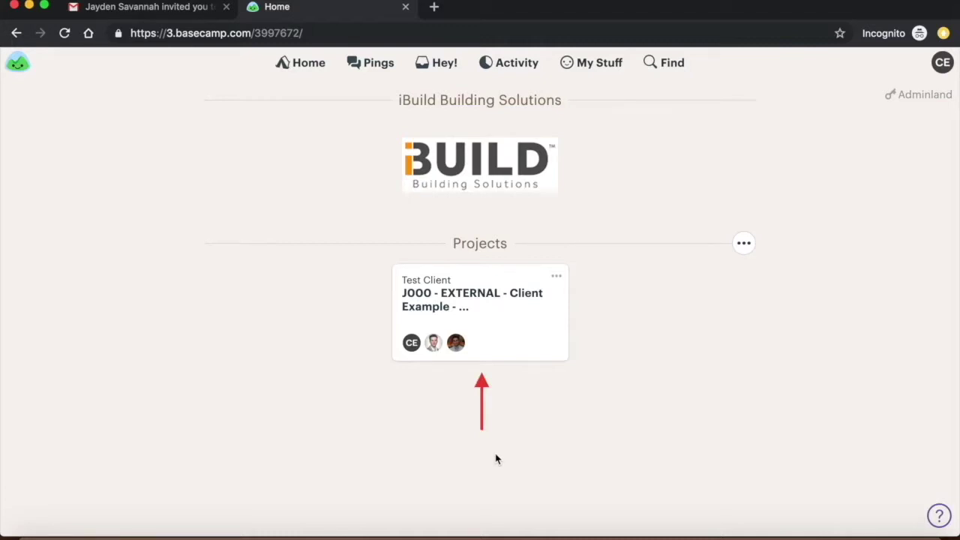
Open the J0000 - EXTERNAL project and go to its Message Board.
left_click(471, 310)
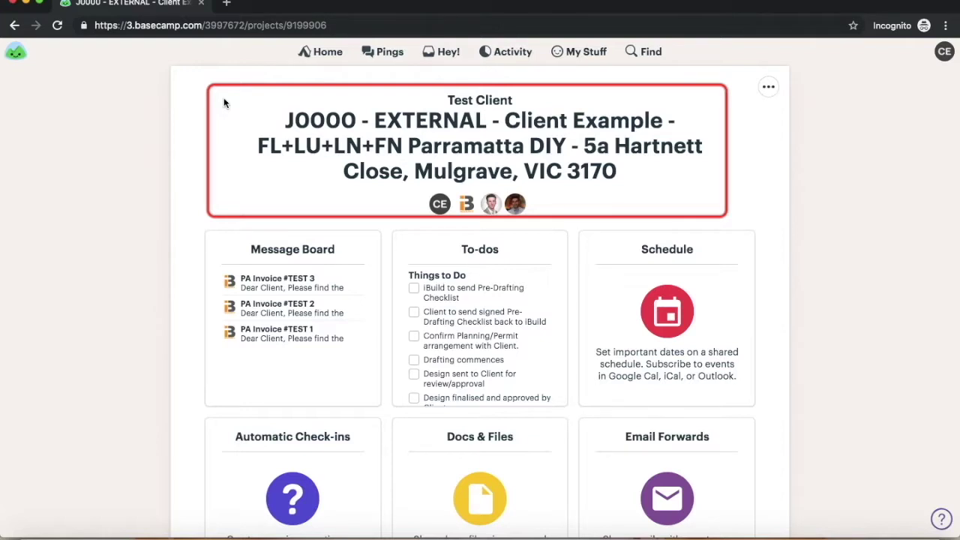
scroll(223, 102, "down", 2)
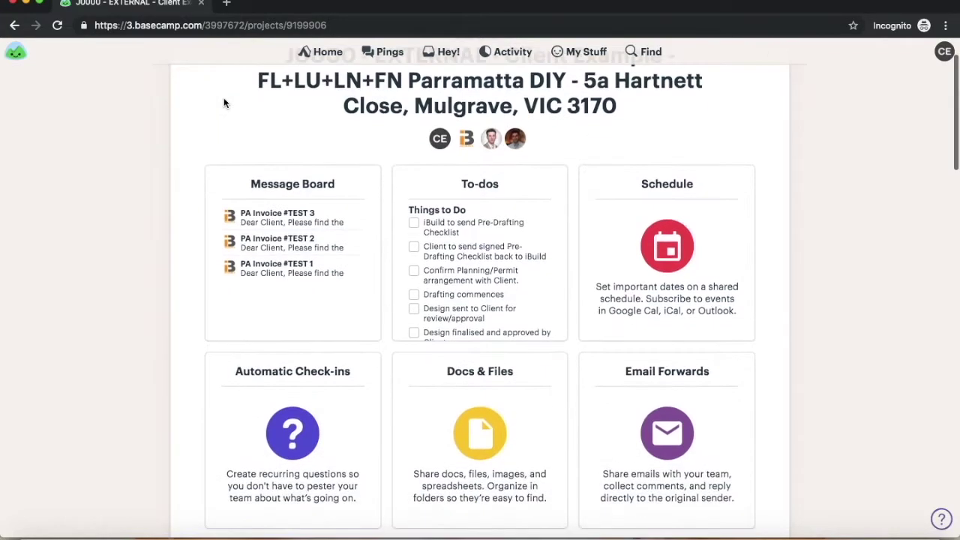
left_click(293, 188)
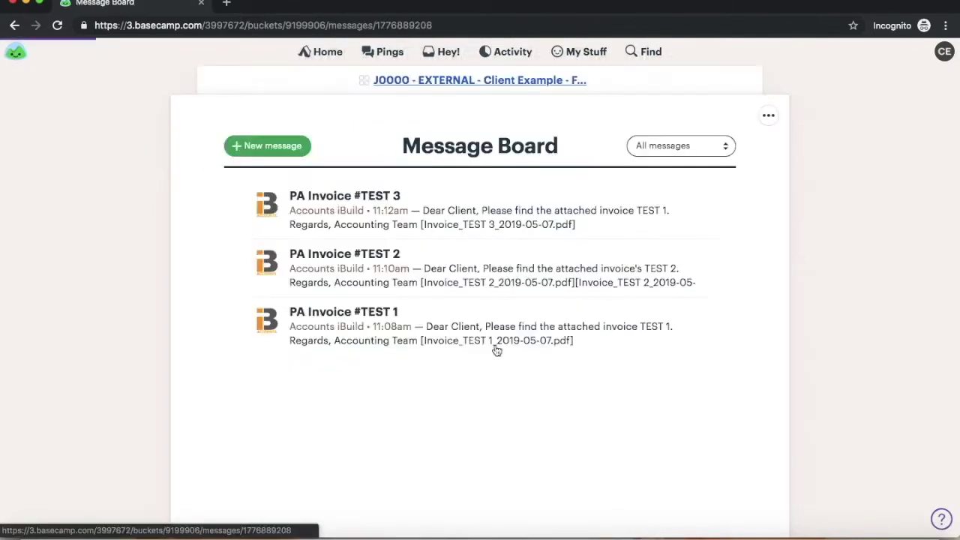
View the attached invoices of PA Invoice #TEST 1, #TEST 2 and #TEST 3 full-size.
scroll(495, 346, "down", 3)
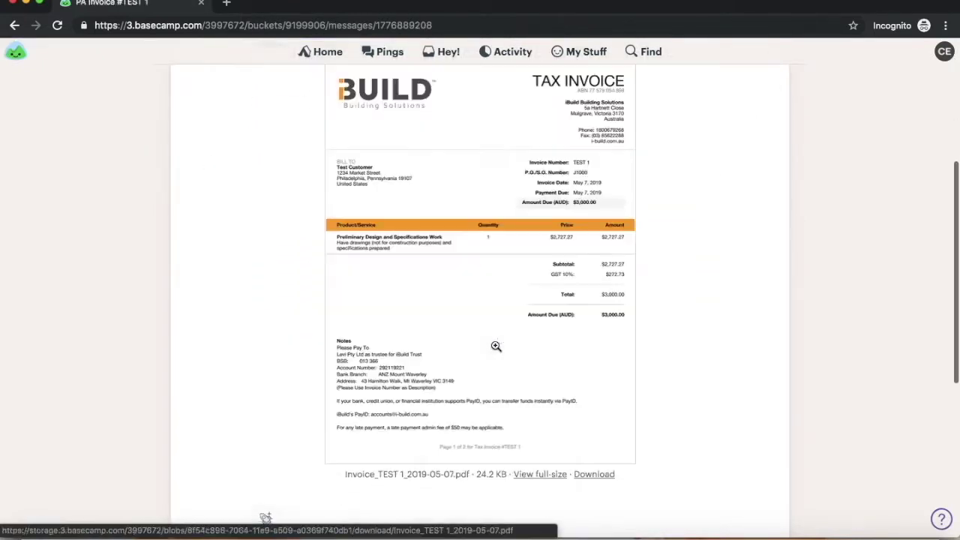
left_click(489, 305)
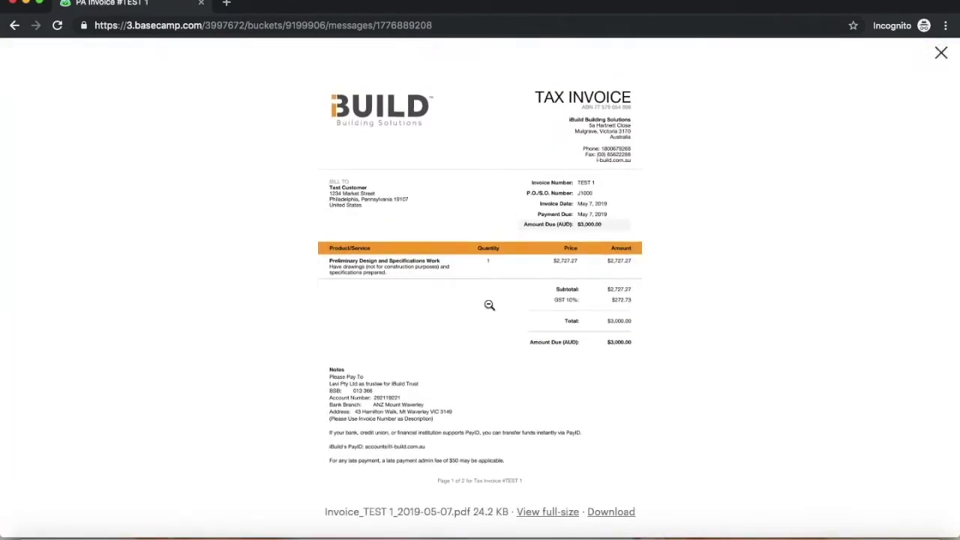
left_click(14, 25)
left_click(399, 254)
scroll(405, 268, "down", 4)
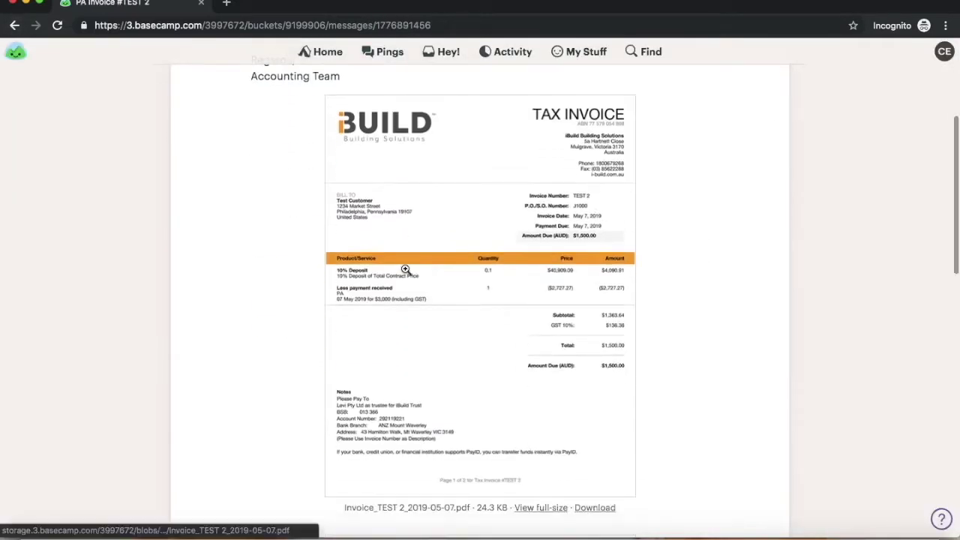
left_click(405, 268)
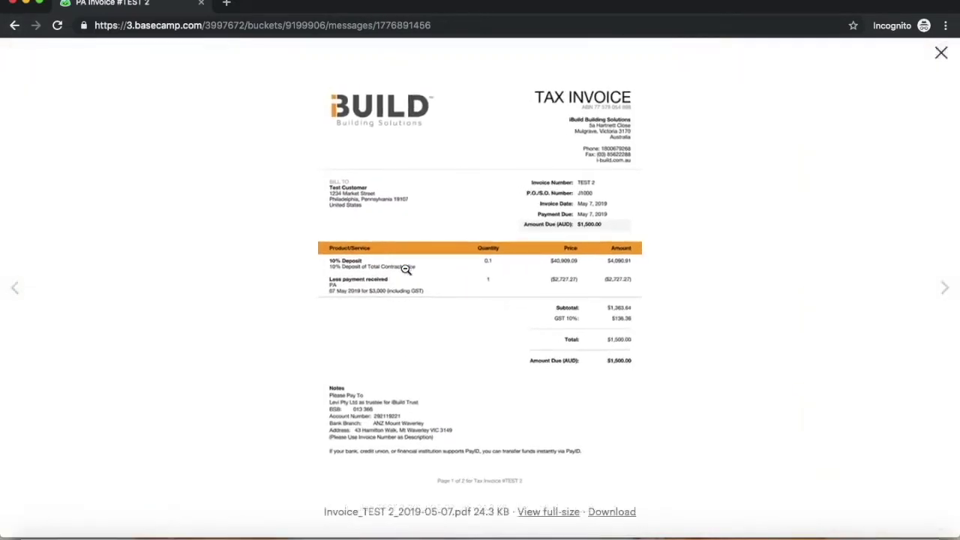
left_click(10, 25)
left_click(375, 221)
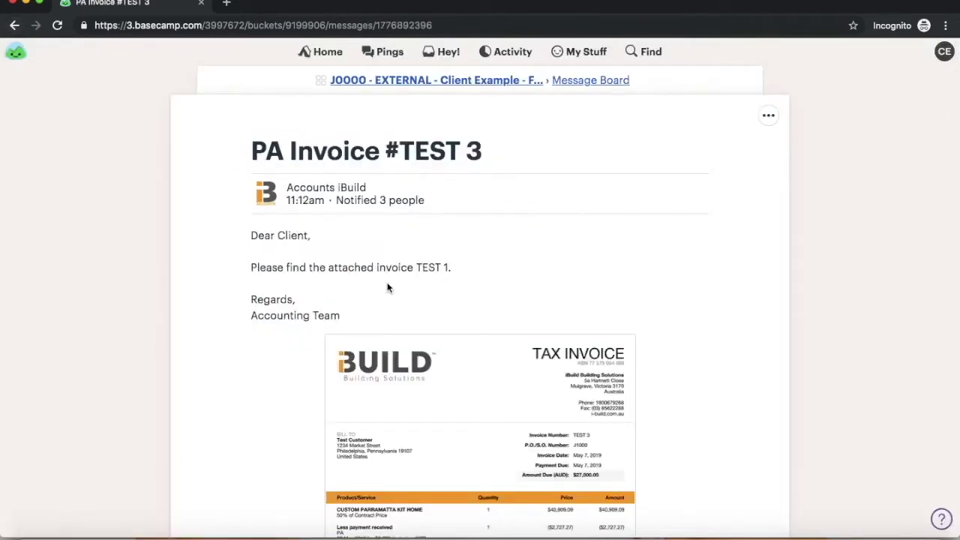
scroll(397, 368, "down", 3)
left_click(403, 317)
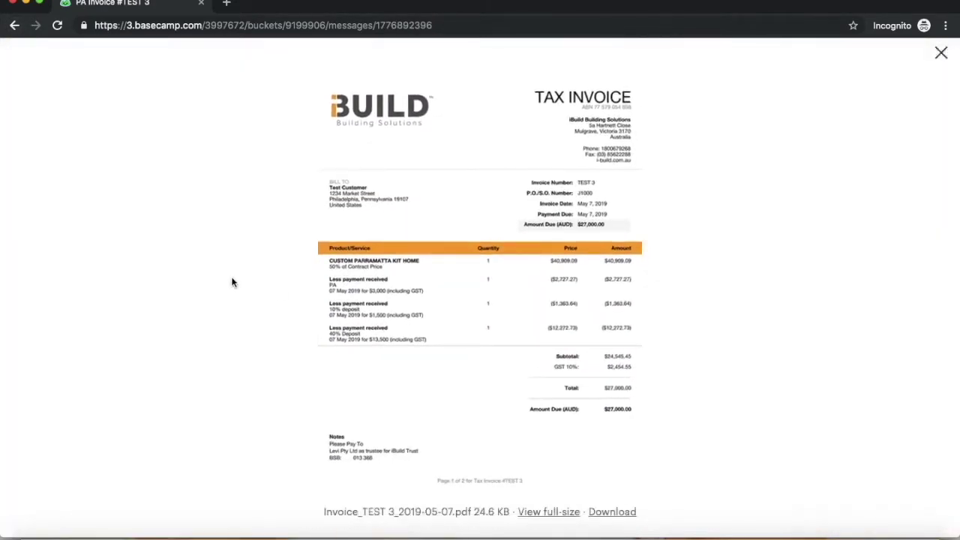
left_click(15, 25)
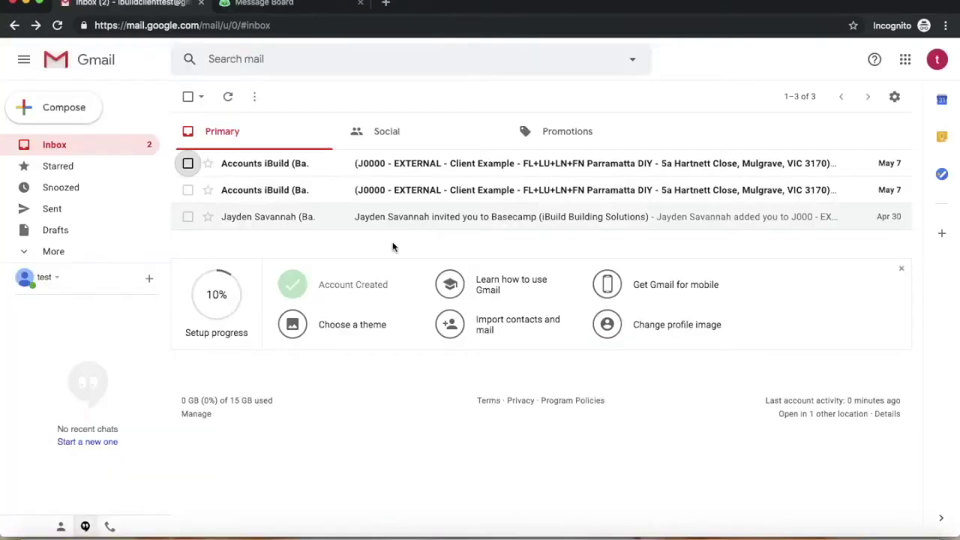
Reply 'Thank you' to the newest PA Invoice notification email in Gmail.
left_click(453, 172)
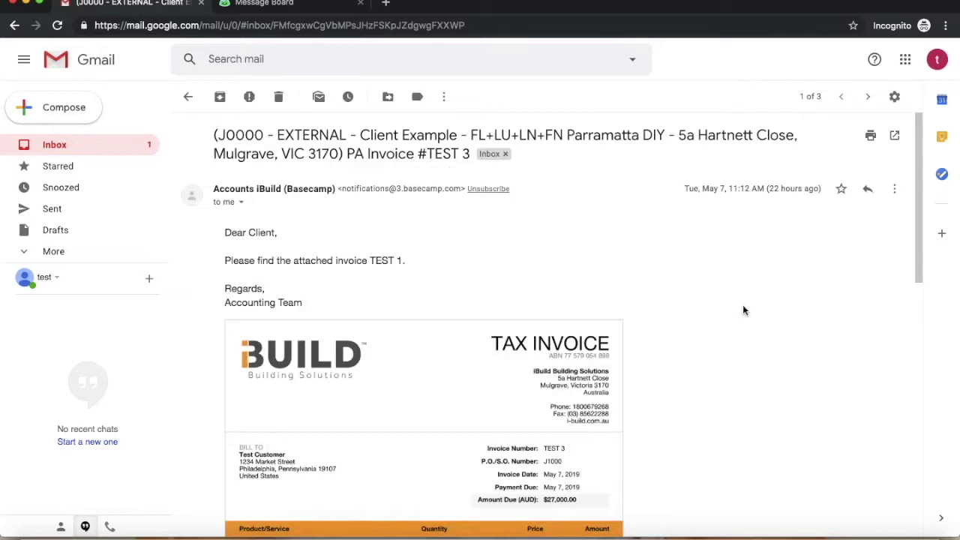
scroll(743, 308, "down", 5)
scroll(743, 308, "down", 3)
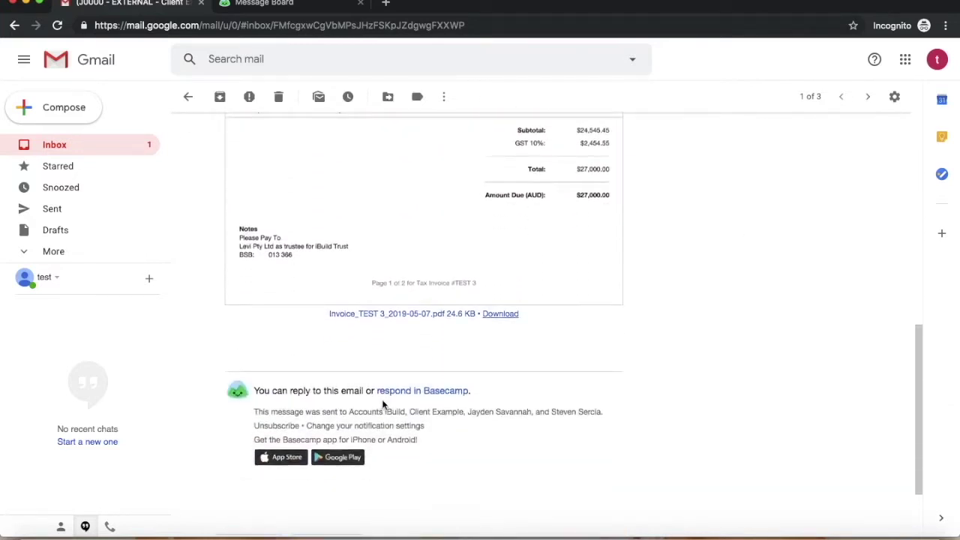
scroll(382, 403, "down", 2)
left_click(259, 445)
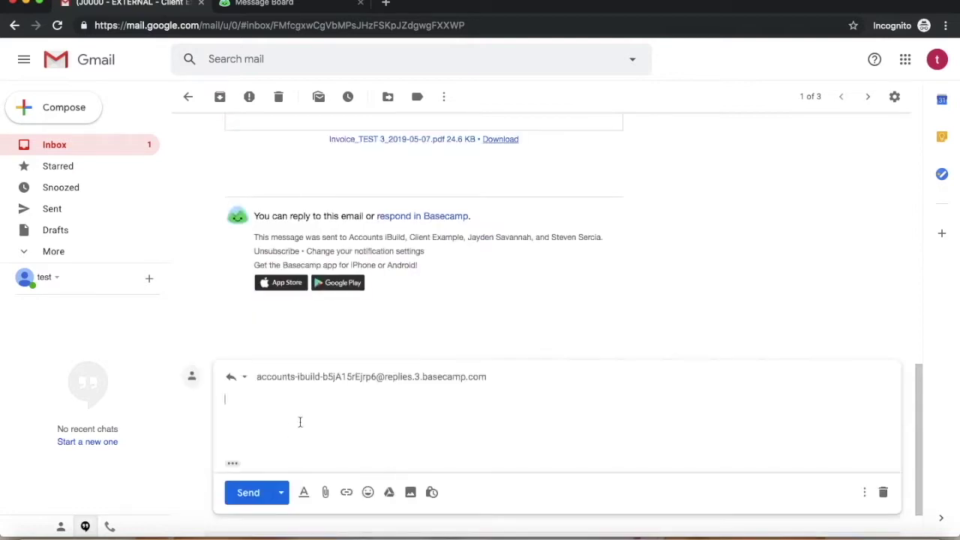
type("Thank you")
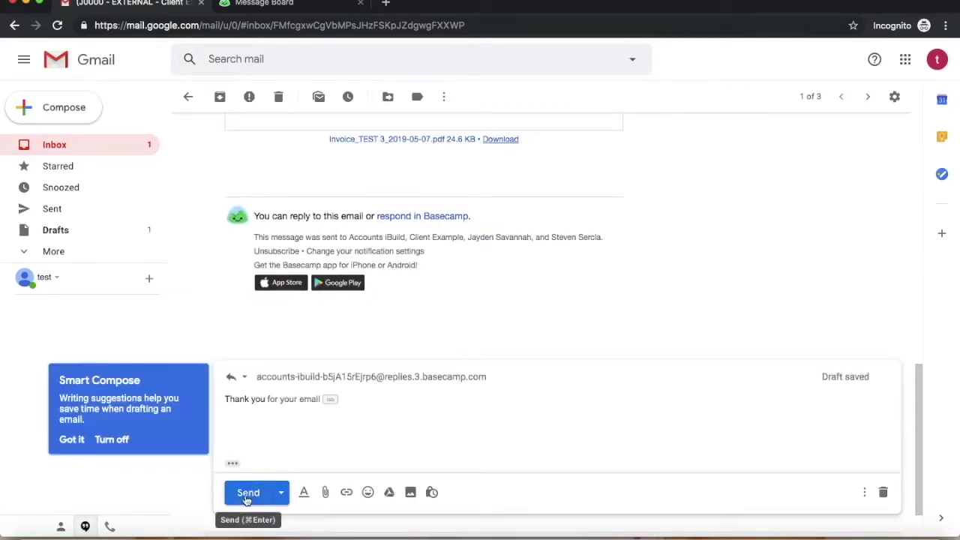
left_click(247, 496)
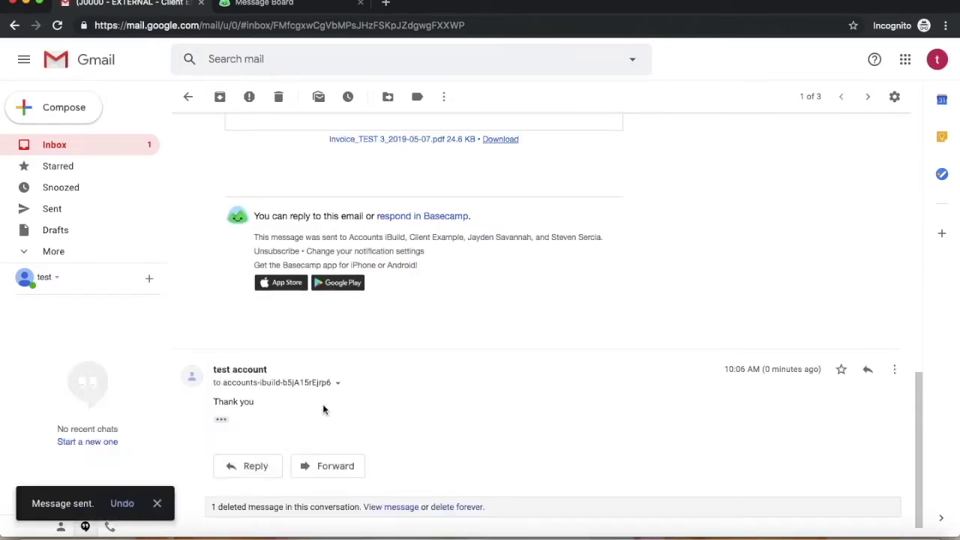
scroll(375, 268, "up", 5)
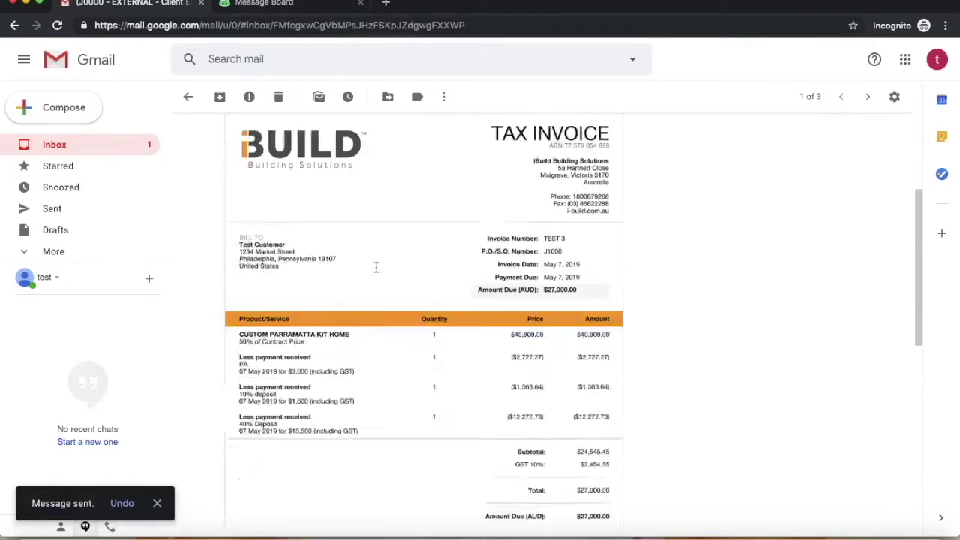
scroll(375, 268, "up", 5)
Refresh the Message Board and check the comments on PA Invoice #TEST 3.
left_click(267, 5)
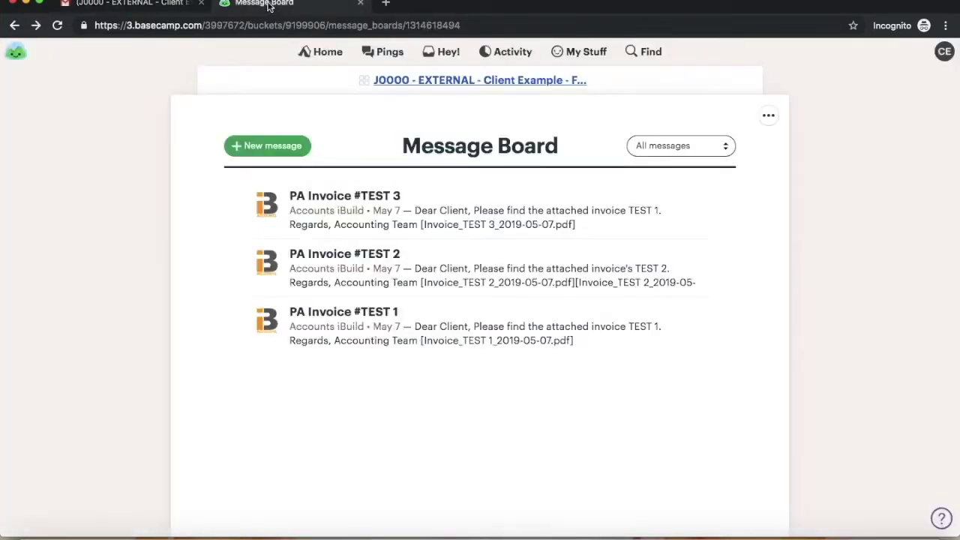
left_click(55, 27)
left_click(378, 225)
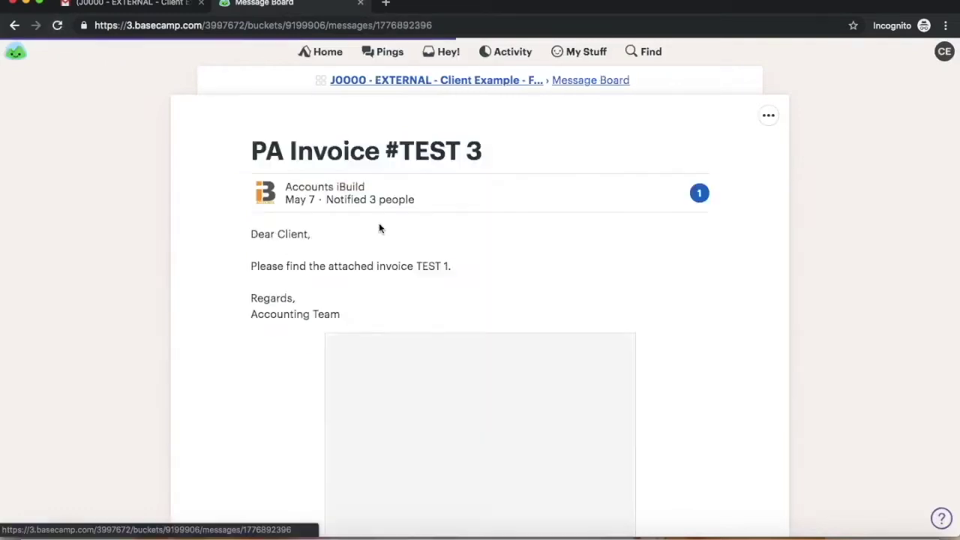
left_click(699, 196)
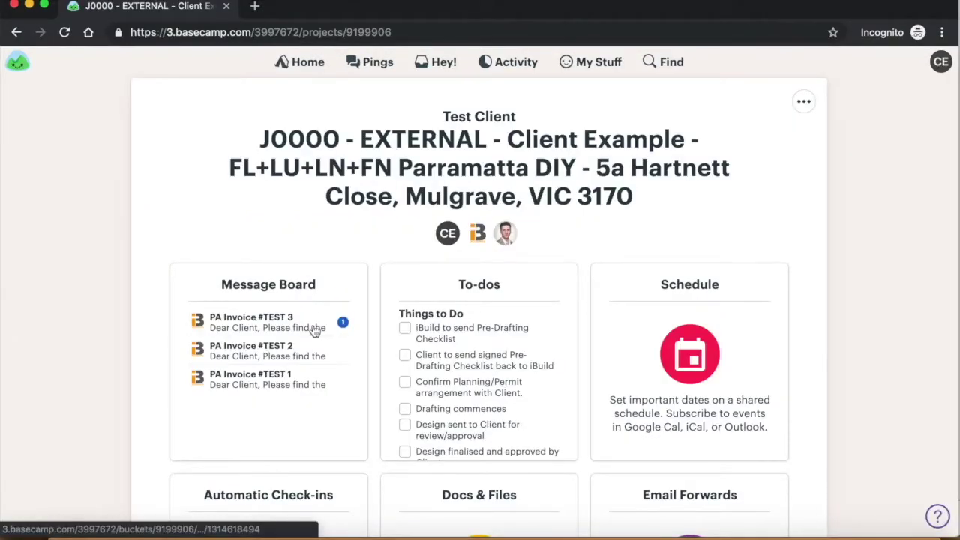
Reopen PA Invoice #TEST 3, start a new comment and attach a file.
left_click(315, 331)
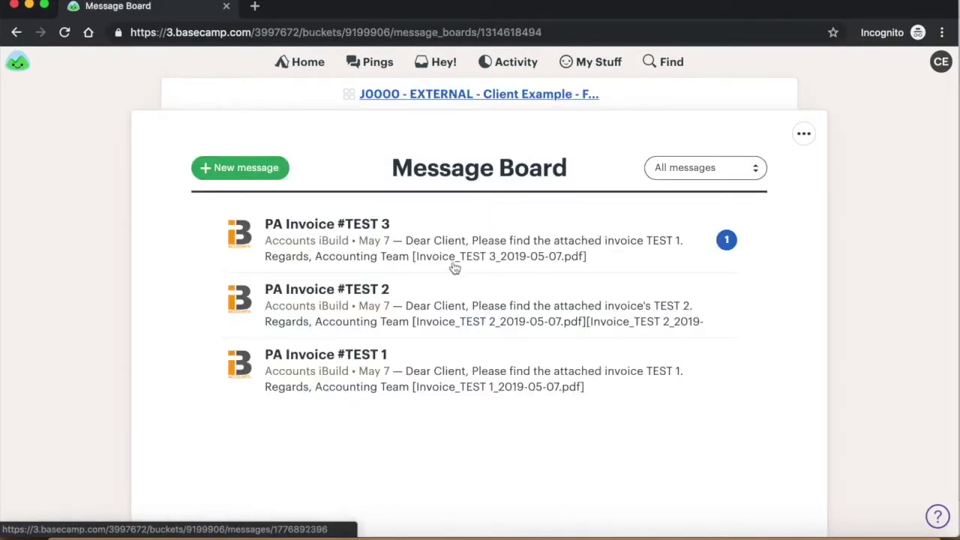
left_click(454, 269)
scroll(461, 276, "down", 5)
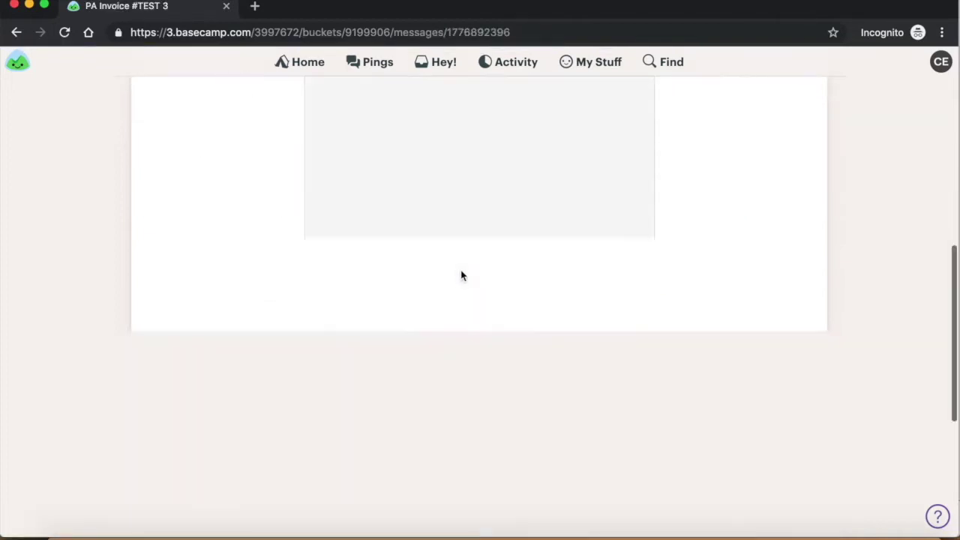
scroll(461, 276, "down", 5)
left_click(439, 275)
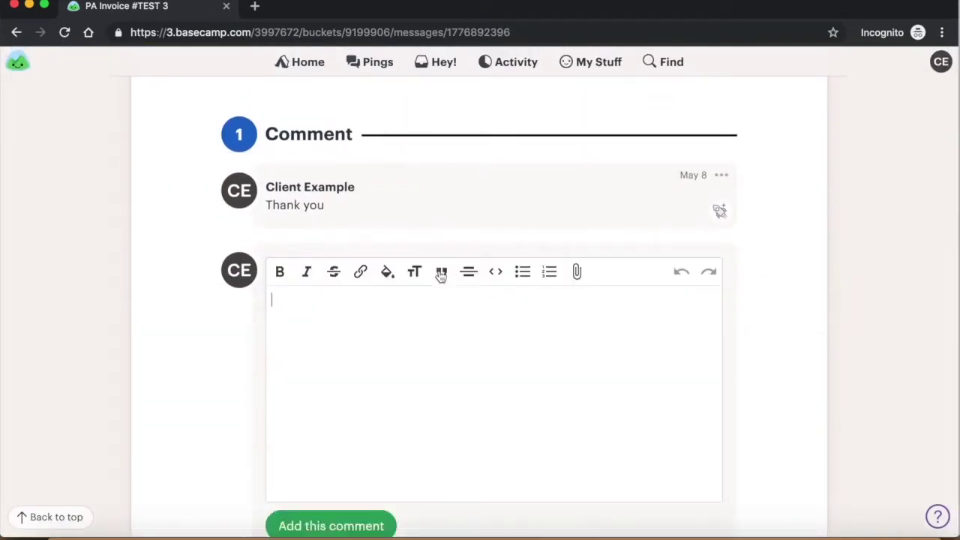
left_click(575, 276)
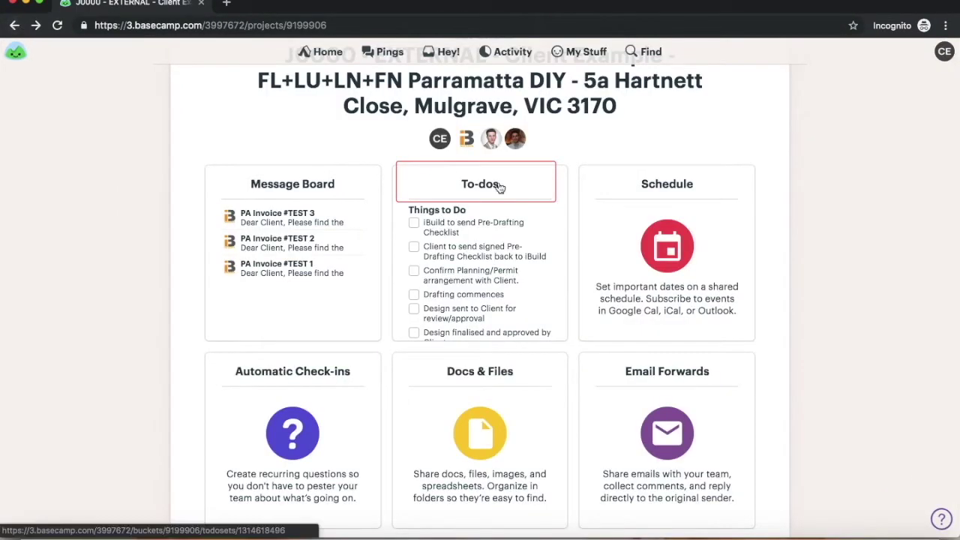
left_click(515, 192)
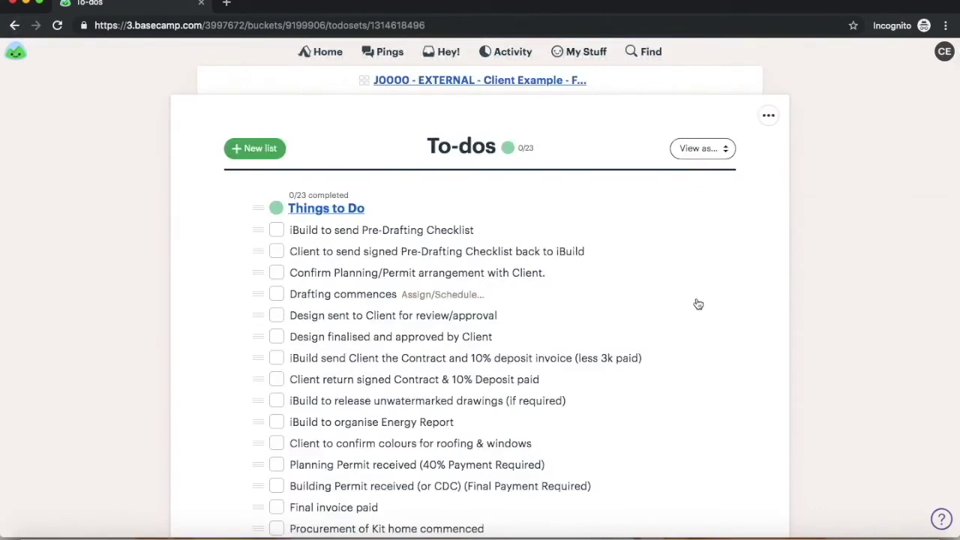
scroll(698, 304, "down", 10)
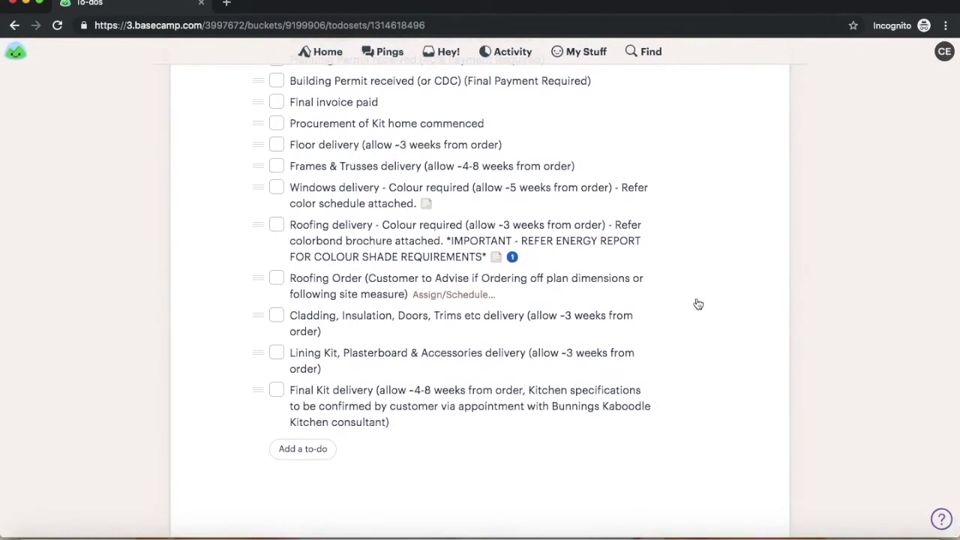
scroll(698, 304, "up", 3)
scroll(697, 304, "up", 6)
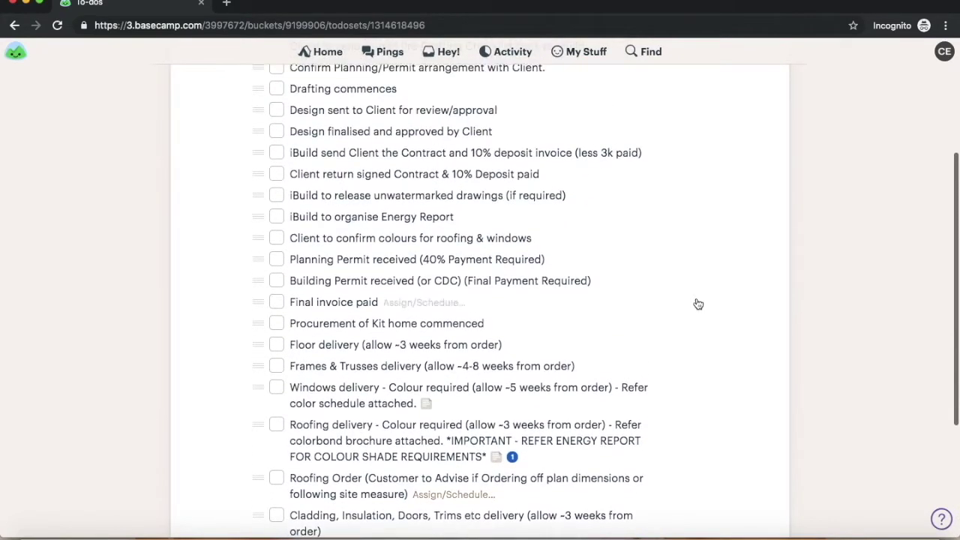
left_click(15, 25)
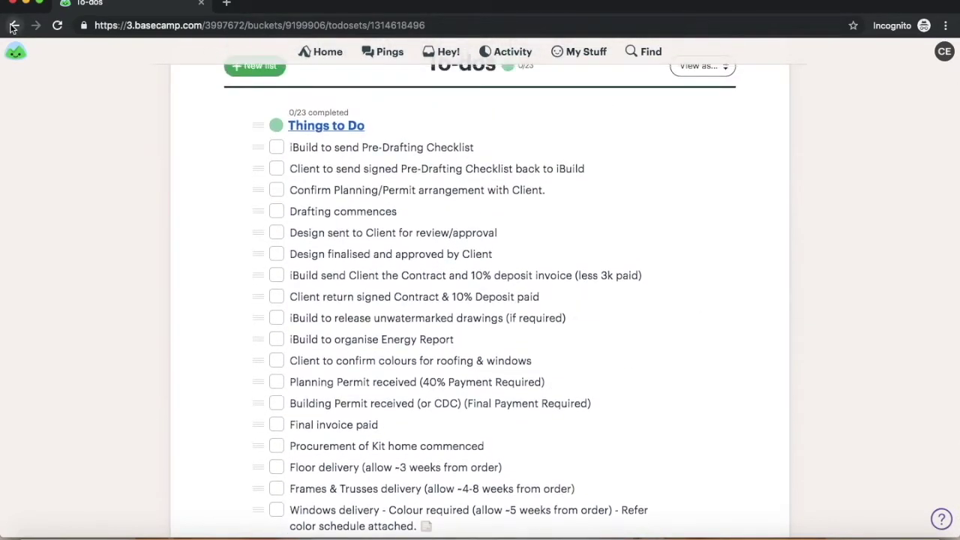
scroll(487, 368, "down", 1)
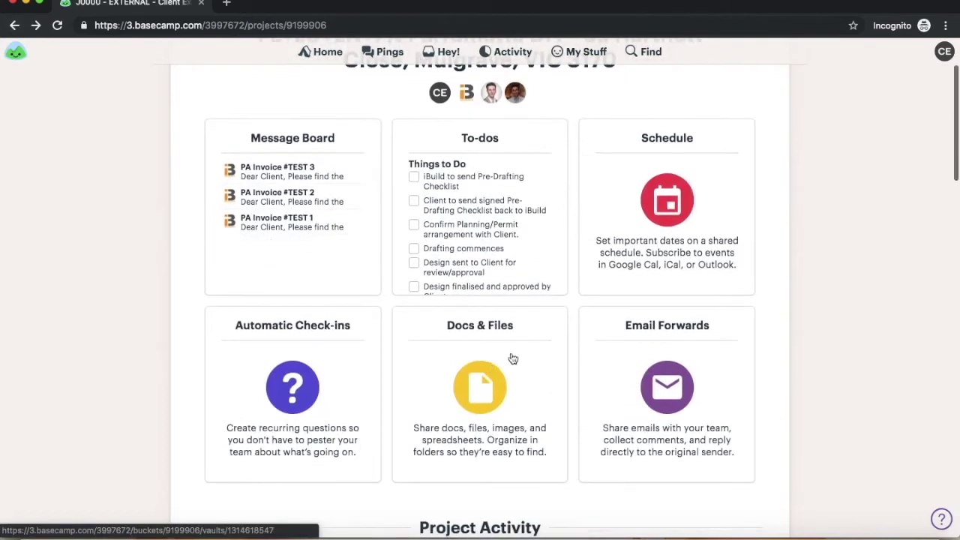